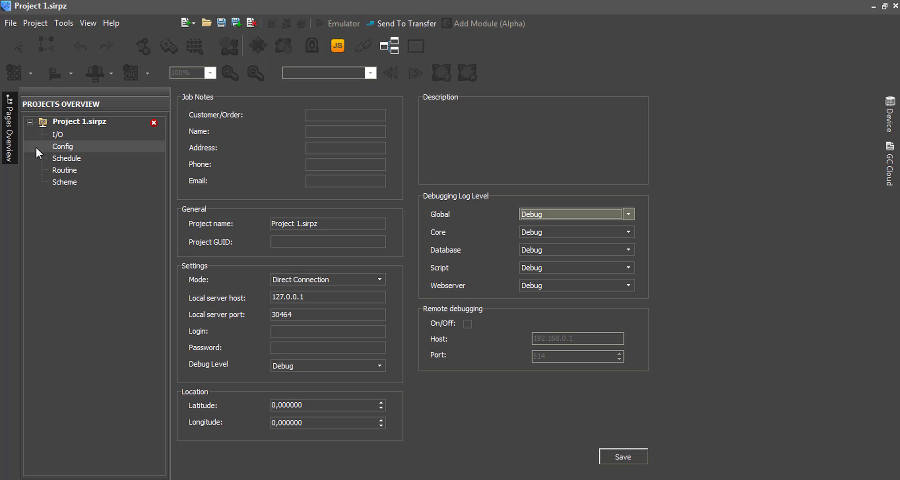
Review the project's Config, Schedule, Routine and I/O sections, and show the device base
{"action": "left_click", "coordinate": [76, 151]}
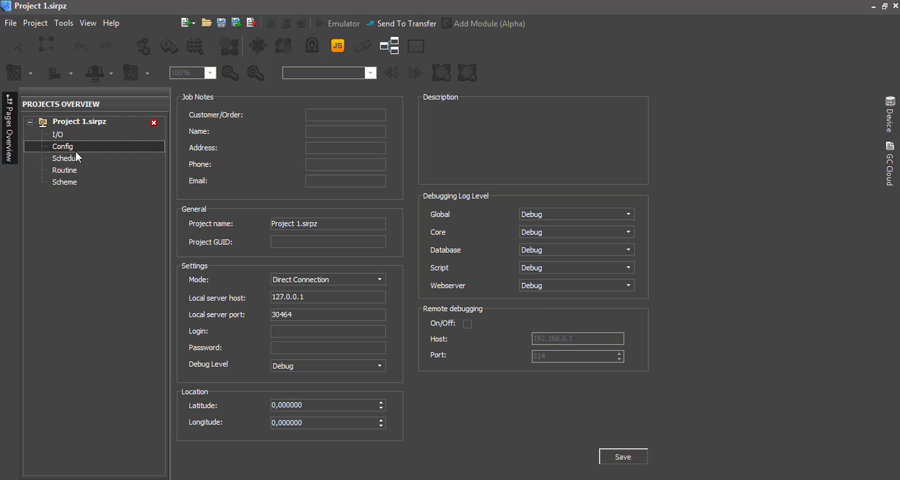
{"action": "left_click", "coordinate": [74, 158]}
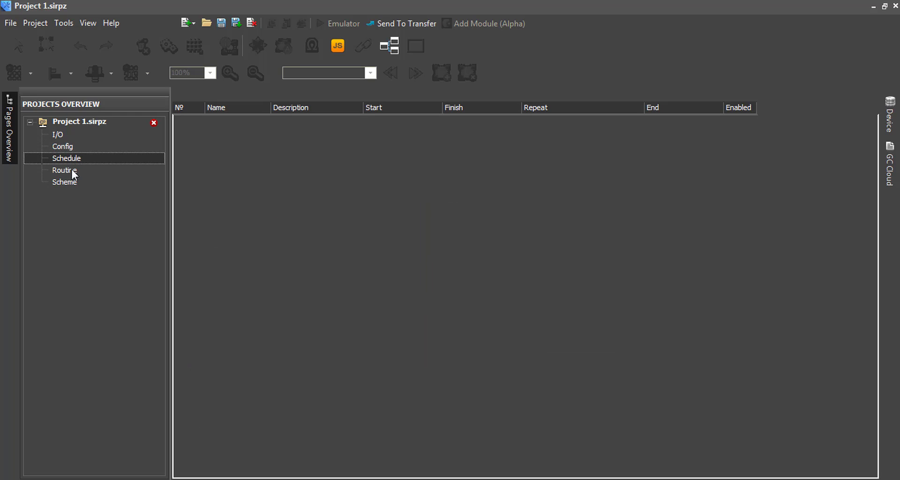
{"action": "left_click", "coordinate": [71, 170]}
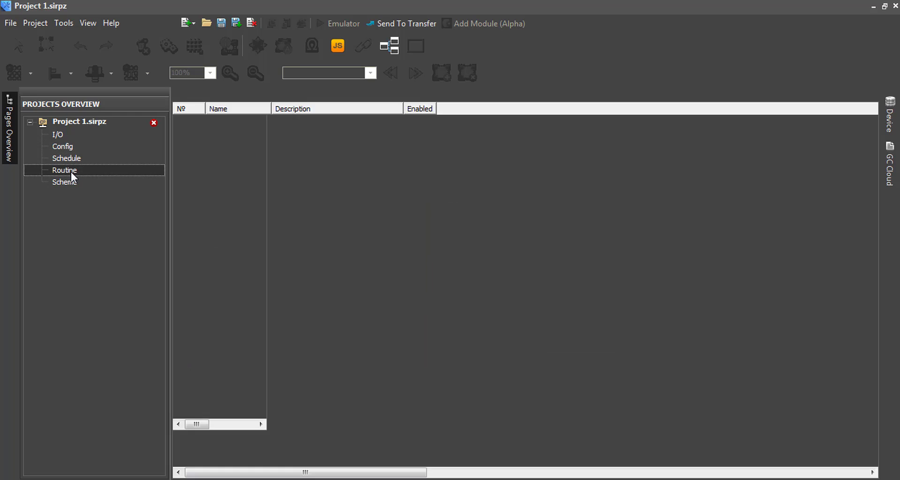
{"action": "left_click", "coordinate": [61, 135]}
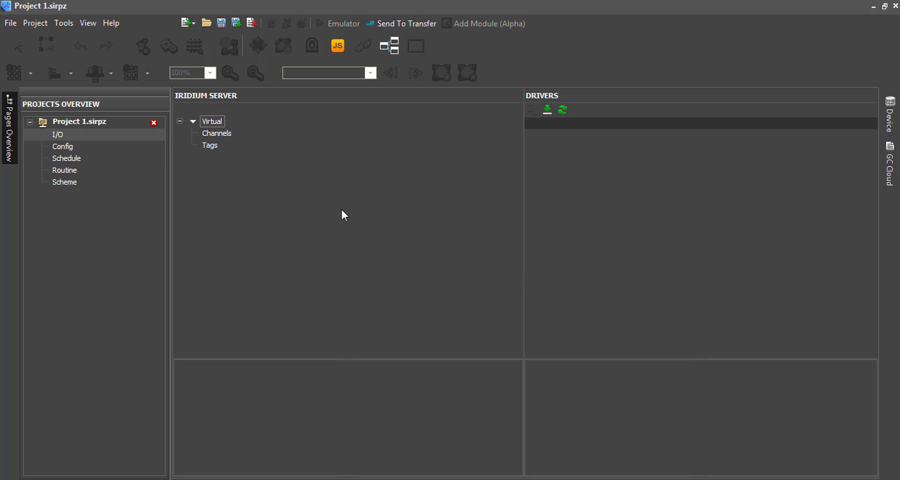
{"action": "left_click", "coordinate": [891, 121]}
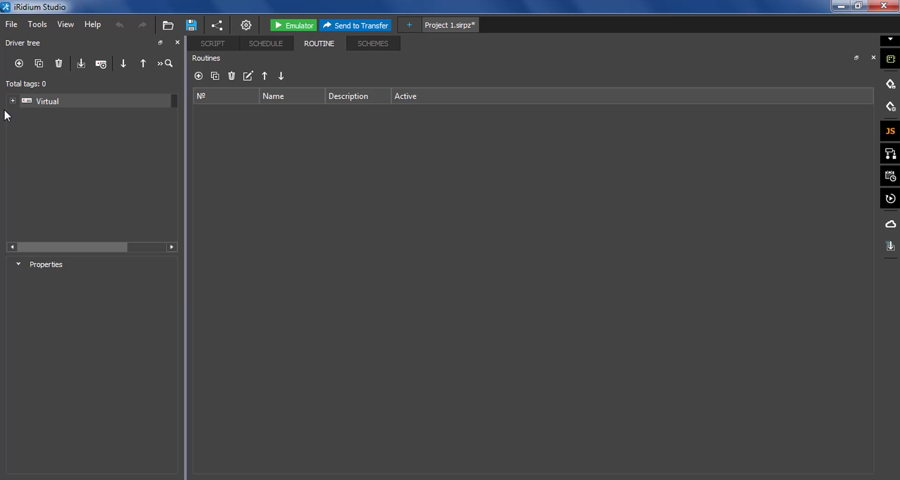
Switch to iRidium Studio and review the Virtual device's folders and the project's connection, debug and info settings
{"action": "left_click", "coordinate": [13, 100]}
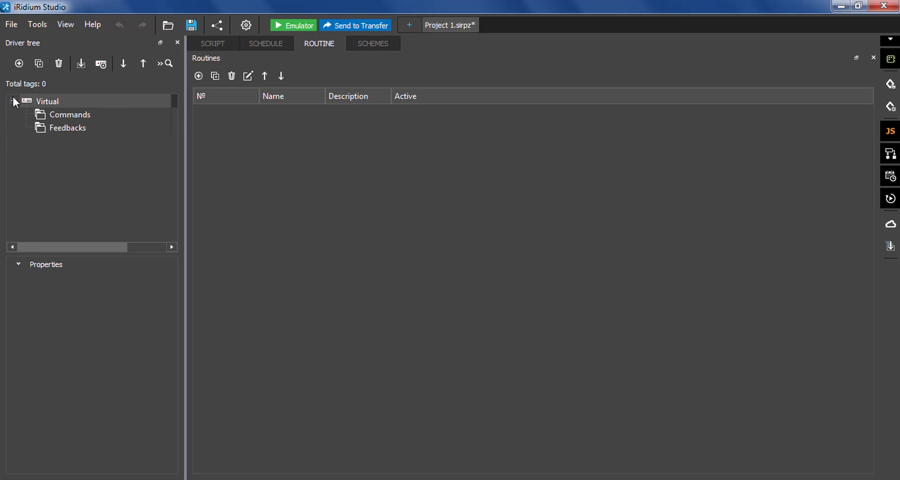
{"action": "left_click", "coordinate": [245, 26]}
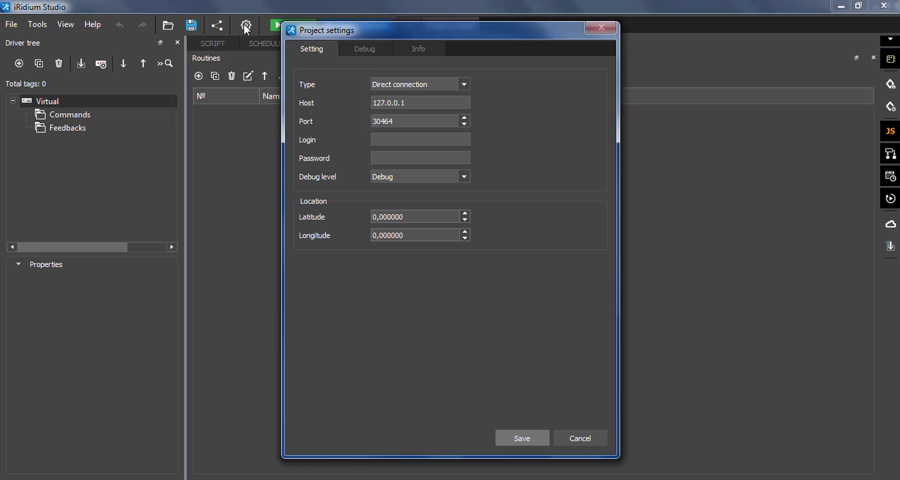
{"action": "left_click", "coordinate": [347, 50]}
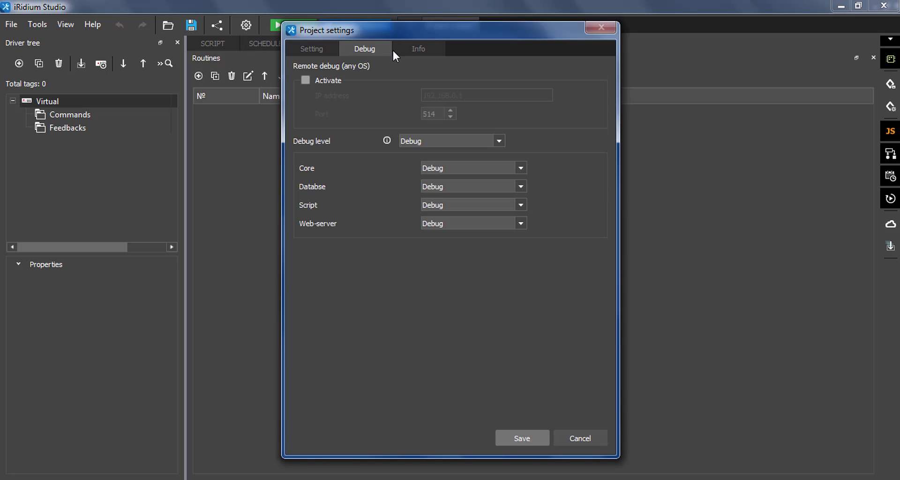
{"action": "left_click", "coordinate": [399, 50]}
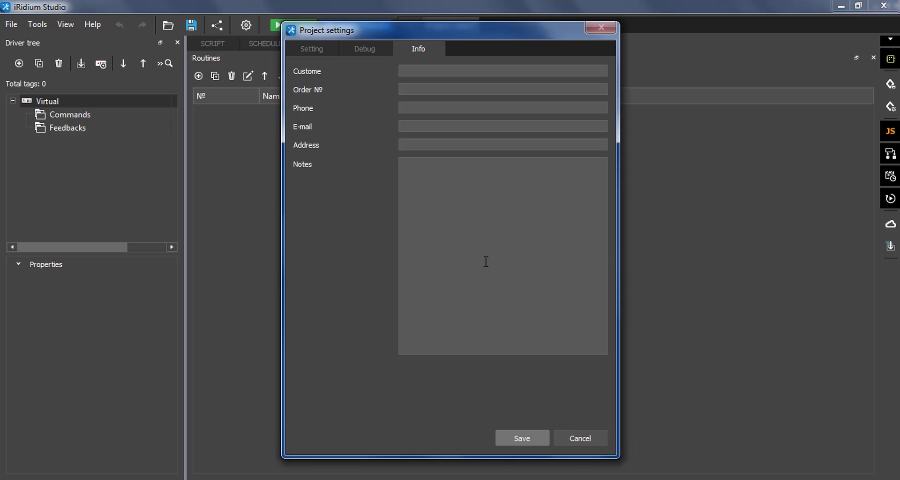
{"action": "left_click", "coordinate": [587, 442]}
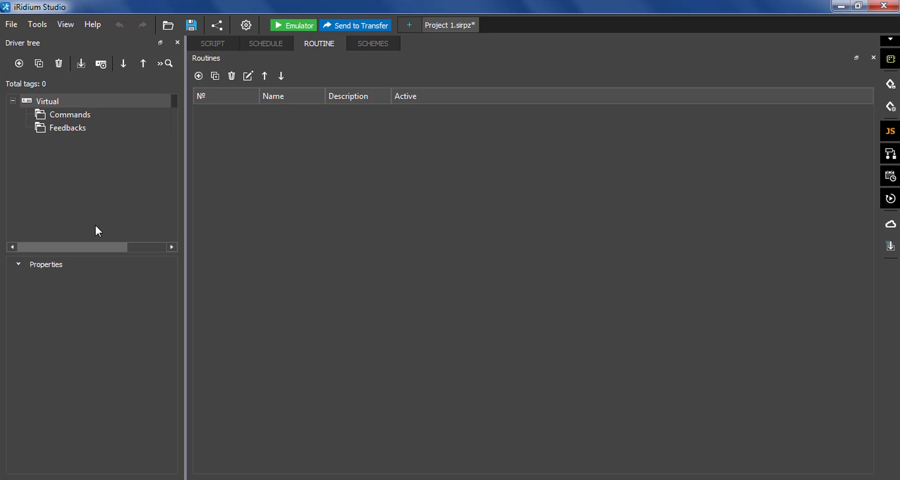
{"action": "key", "text": "alt+Tab"}
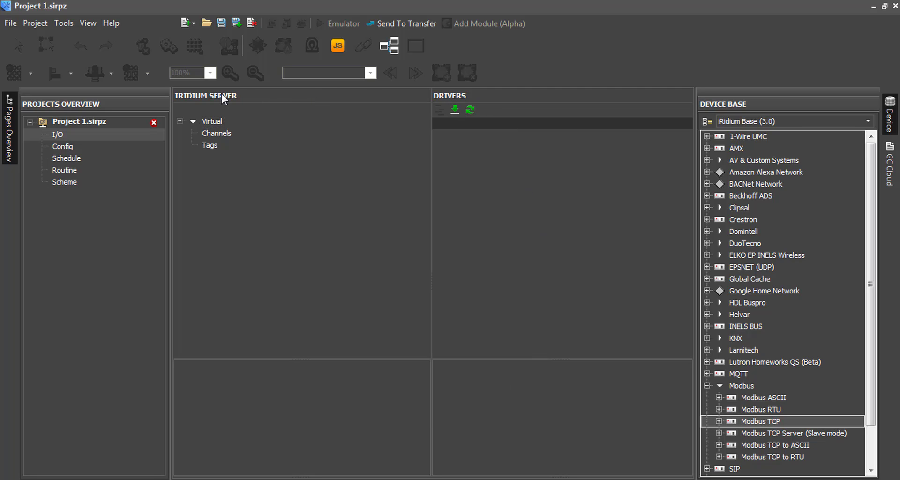
{"action": "key", "text": "alt+Tab"}
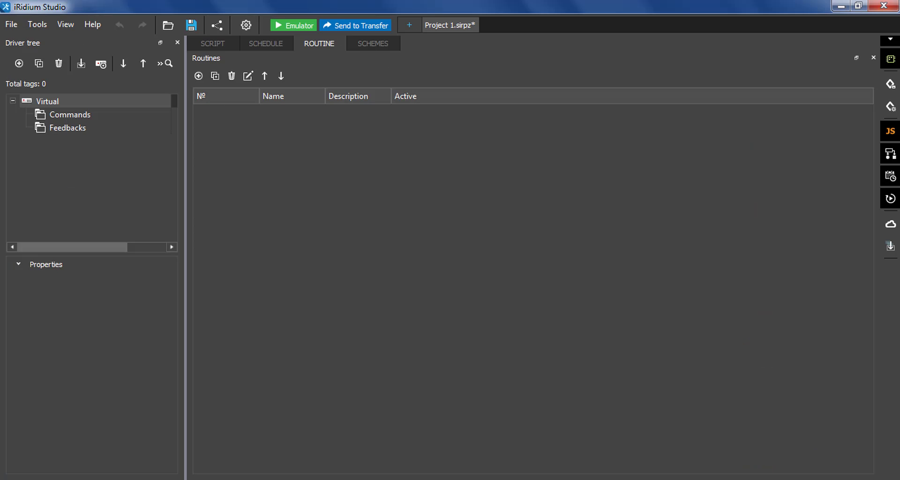
Add a Modbus TCP device from the device database to the driver tree and show the properties of its Command 1
{"action": "left_click", "coordinate": [101, 63]}
{"action": "left_click_drag", "start_coordinate": [618, 184], "coordinate": [614, 274]}
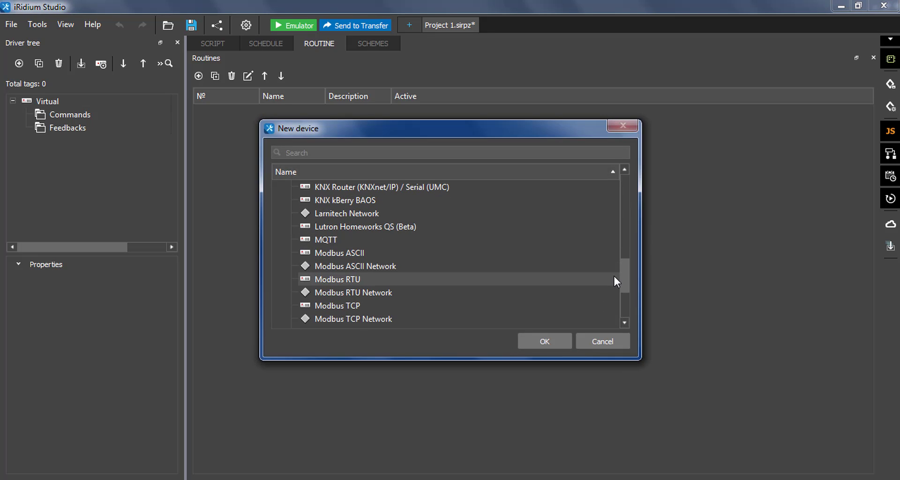
{"action": "double_click", "coordinate": [362, 304]}
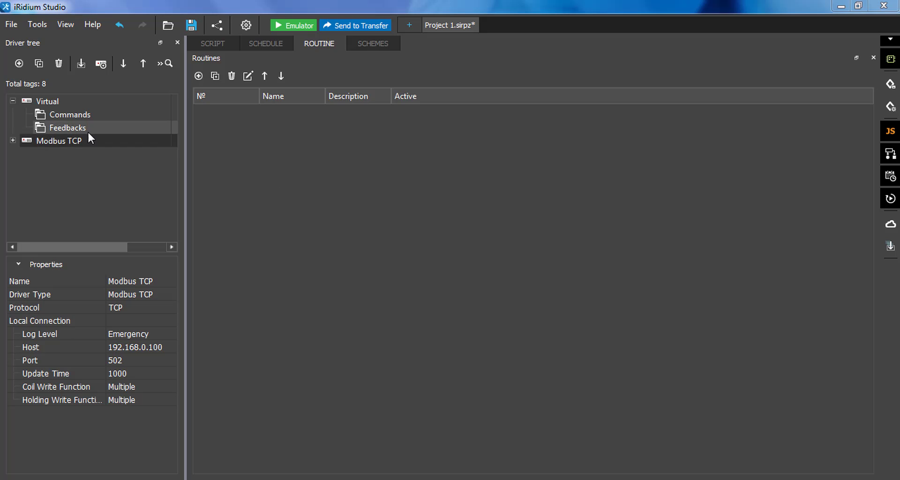
{"action": "left_click", "coordinate": [13, 140]}
{"action": "left_click", "coordinate": [44, 166]}
{"action": "double_click", "coordinate": [61, 165]}
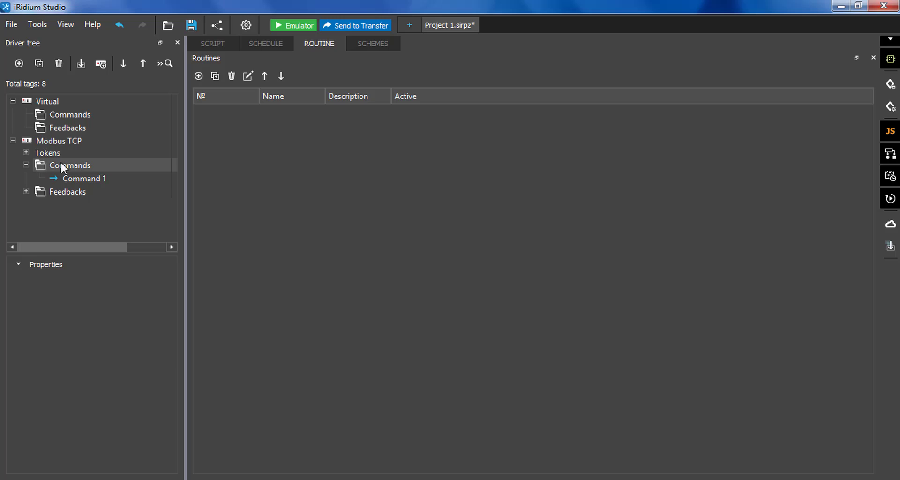
{"action": "left_click", "coordinate": [66, 178]}
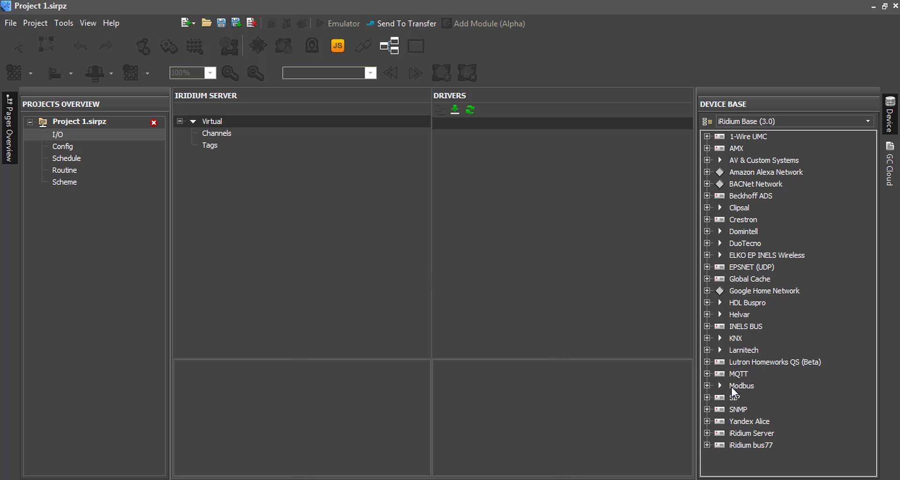
Switch to the older editor, add a Modbus TCP driver to the project, and remove the server command of its Channel 1
{"action": "left_click", "coordinate": [719, 386]}
{"action": "left_click_drag", "start_coordinate": [771, 422], "coordinate": [479, 143]}
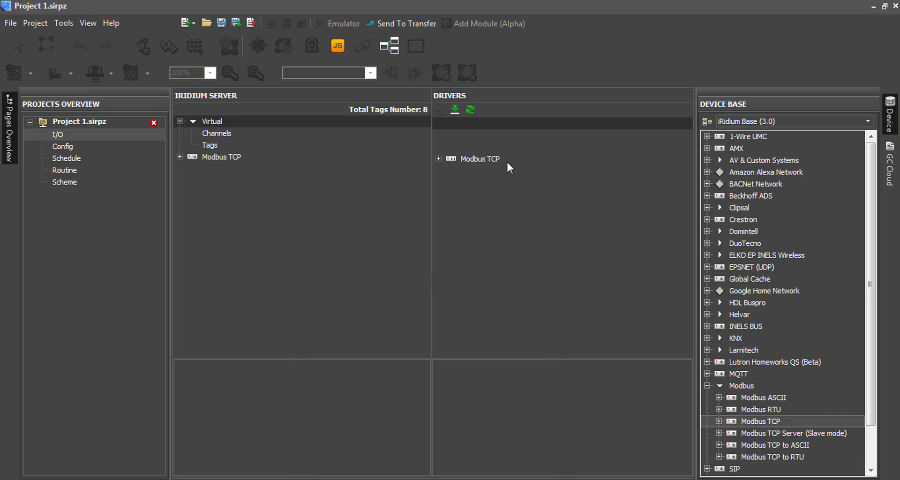
{"action": "double_click", "coordinate": [496, 160]}
{"action": "double_click", "coordinate": [484, 181]}
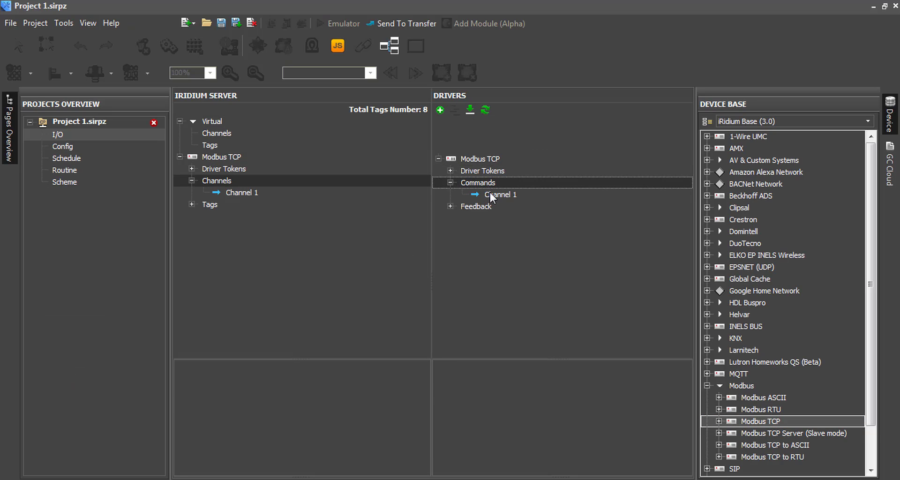
{"action": "right_click", "coordinate": [490, 193]}
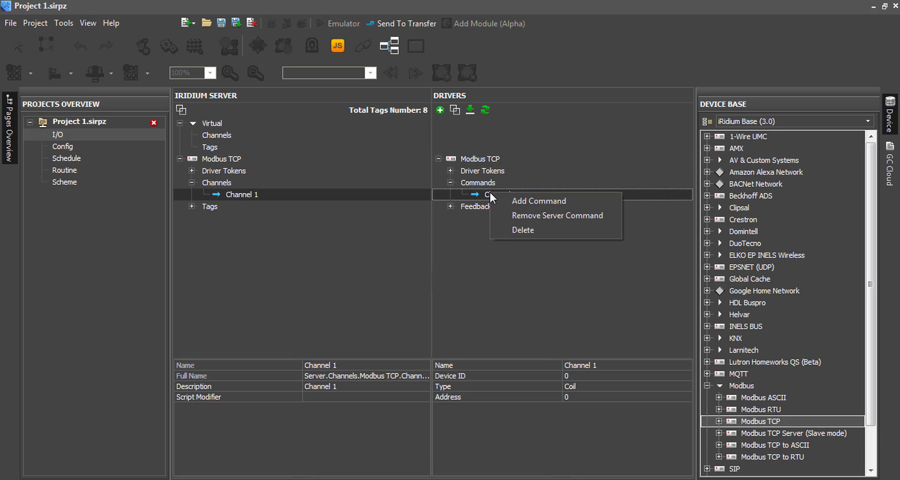
{"action": "left_click", "coordinate": [541, 215]}
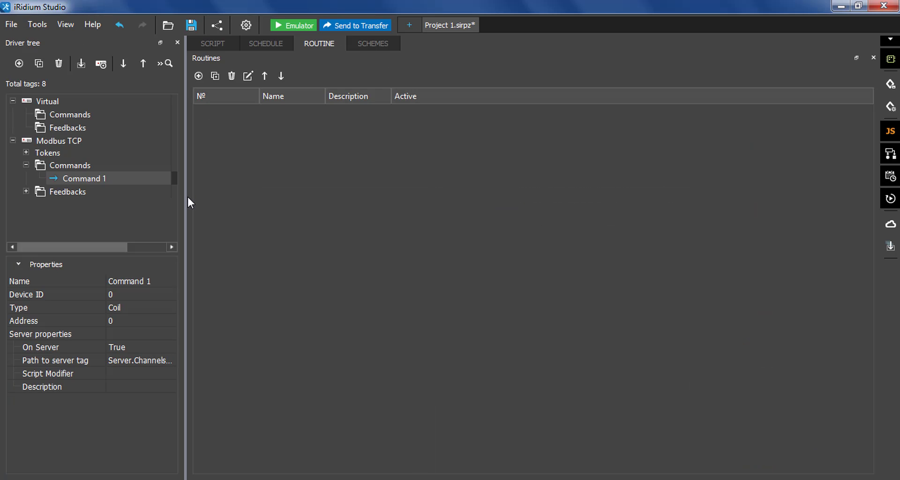
Switch to iRidium Studio and set On Server to False for Command 1 of the Modbus TCP device
{"action": "left_click", "coordinate": [84, 174]}
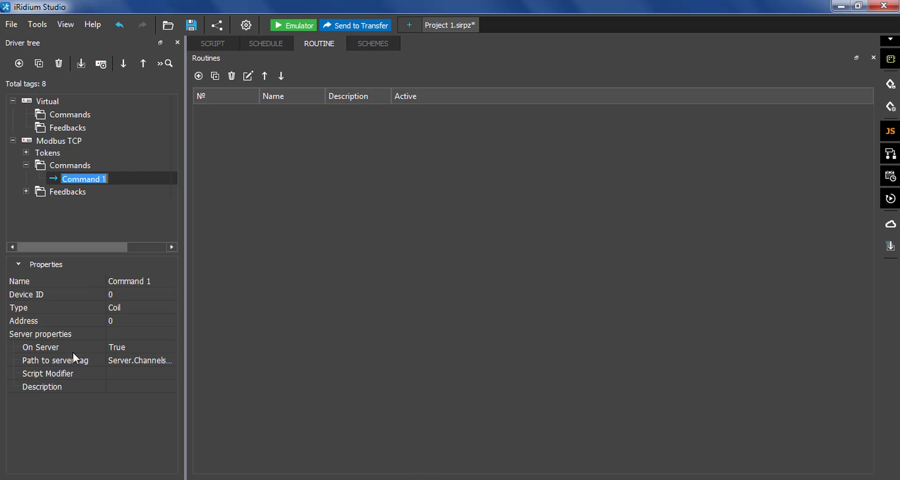
{"action": "left_click", "coordinate": [151, 347]}
{"action": "left_click", "coordinate": [170, 347]}
{"action": "left_click", "coordinate": [137, 354]}
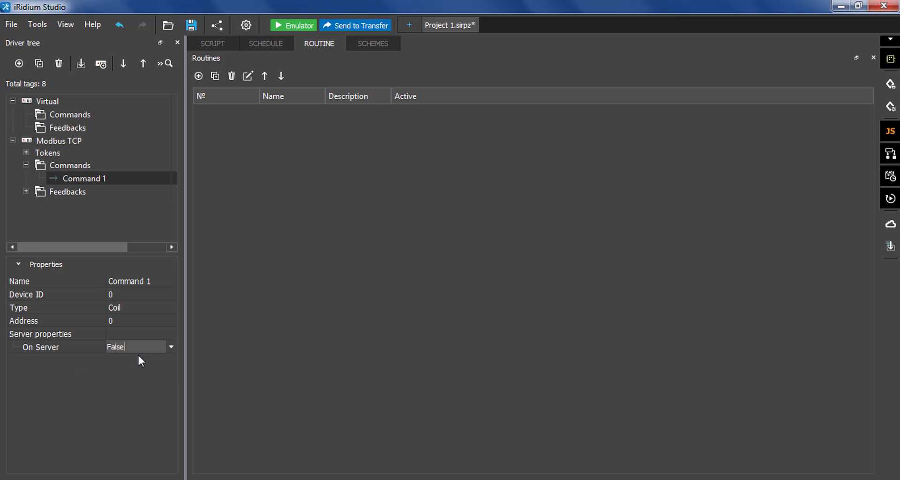
Expand the Modbus TCP feedbacks and set On Server to True for Command 1
{"action": "left_click", "coordinate": [26, 190]}
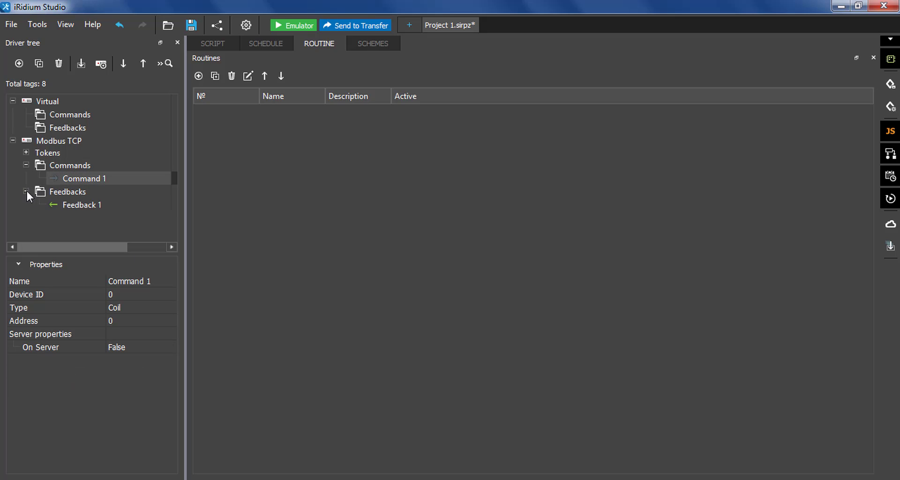
{"action": "left_click", "coordinate": [92, 179]}
{"action": "left_click", "coordinate": [136, 347]}
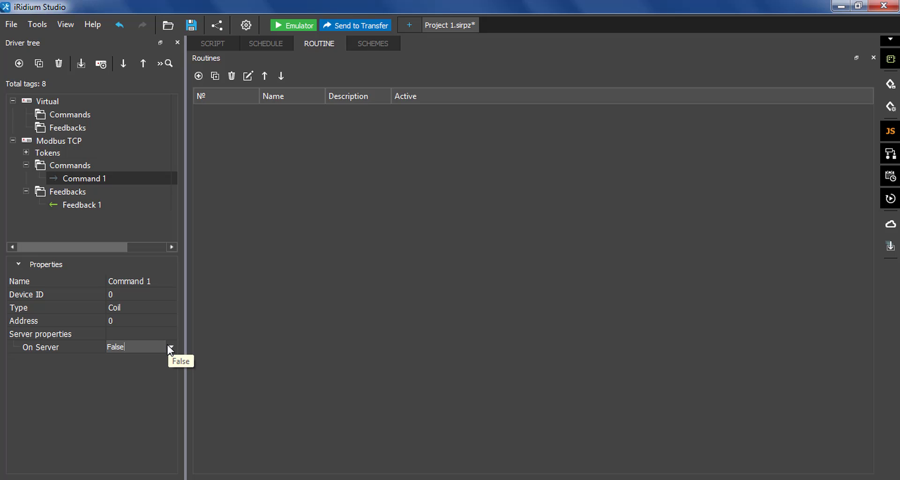
{"action": "left_click", "coordinate": [170, 348]}
{"action": "left_click", "coordinate": [140, 365]}
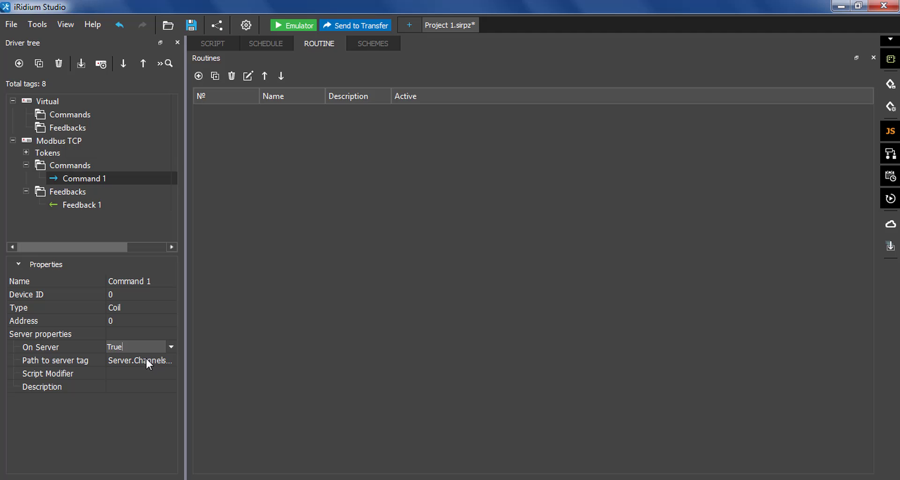
Look through the project's schedule, routine and schemes editors
{"action": "left_click", "coordinate": [263, 47]}
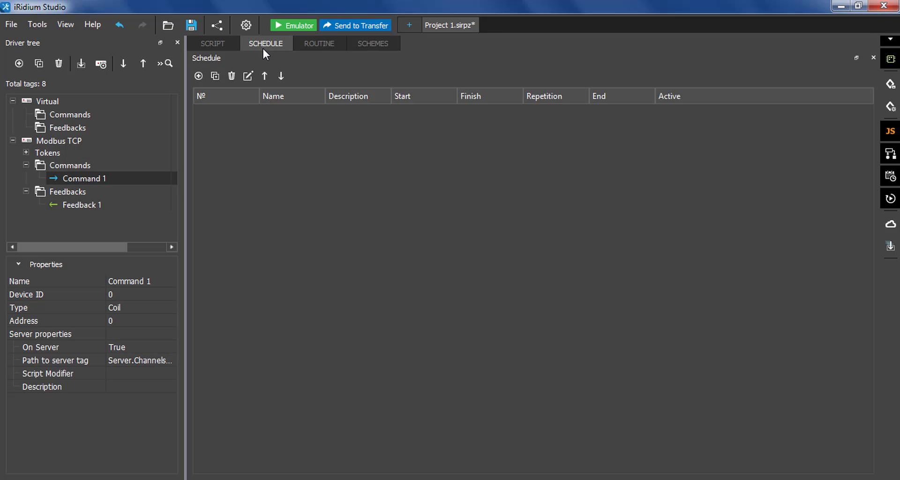
{"action": "left_click", "coordinate": [331, 47]}
{"action": "left_click", "coordinate": [360, 45]}
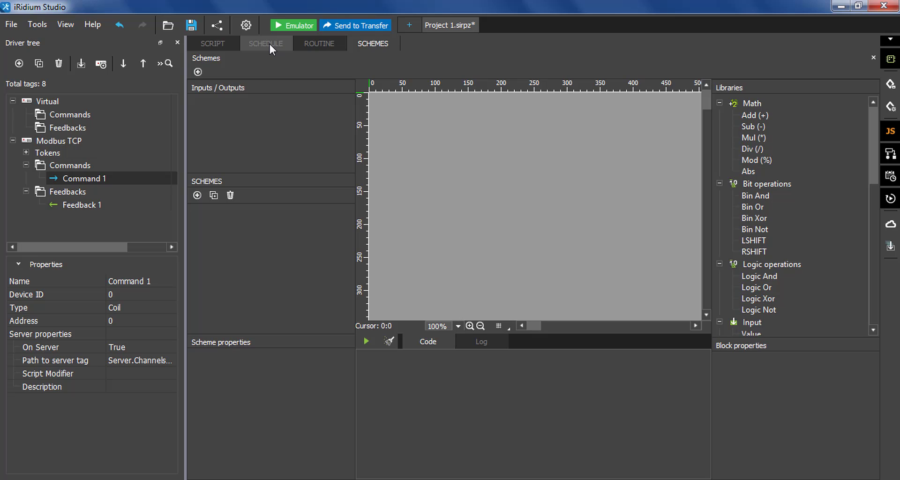
Add a schedule event named Event 1 with the default start and finish times and no repetition
{"action": "left_click", "coordinate": [269, 44]}
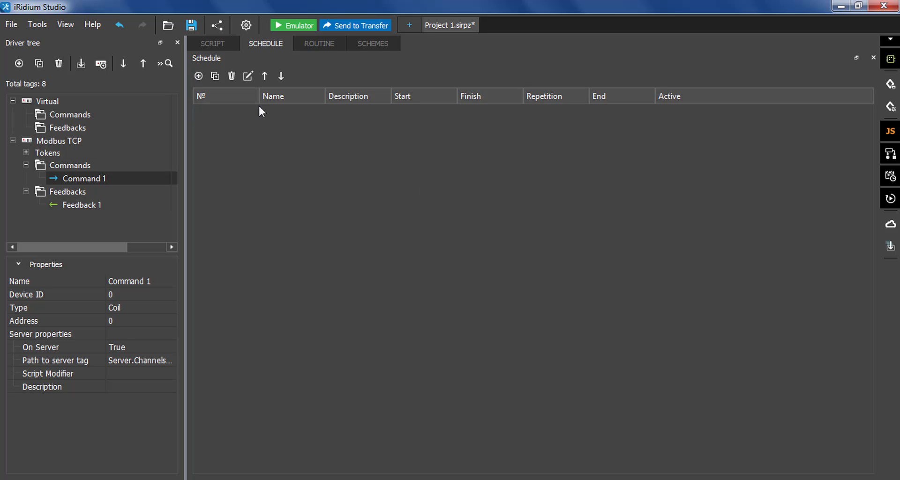
{"action": "left_click", "coordinate": [198, 76]}
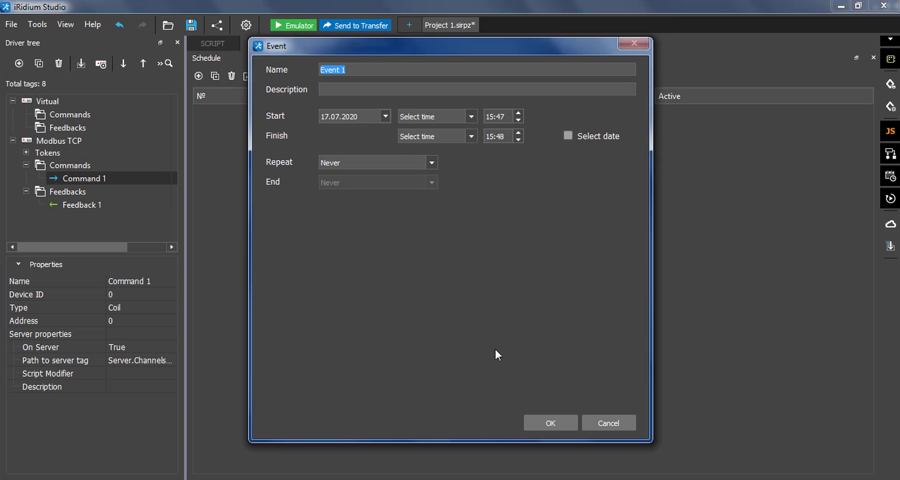
{"action": "left_click", "coordinate": [551, 423]}
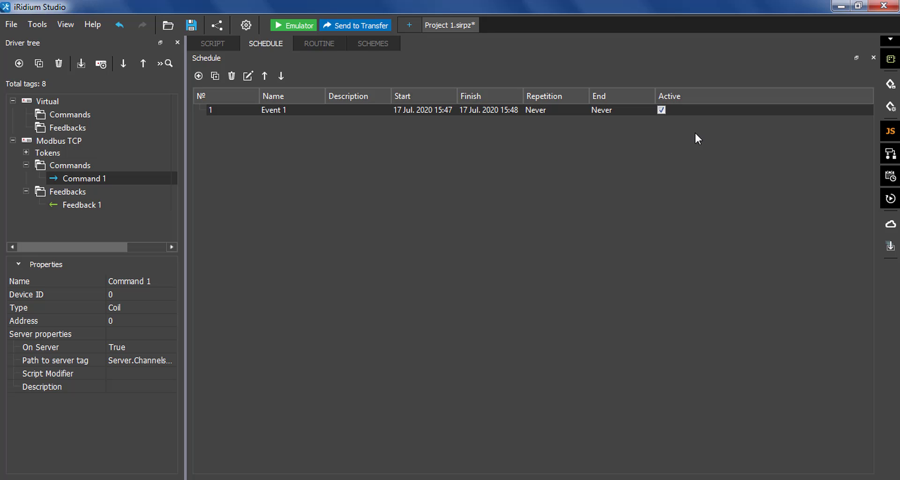
Create a new script named Script 1 and insert the Modbus TCP device's Command 1 into line 5 of its code
{"action": "left_click", "coordinate": [208, 47]}
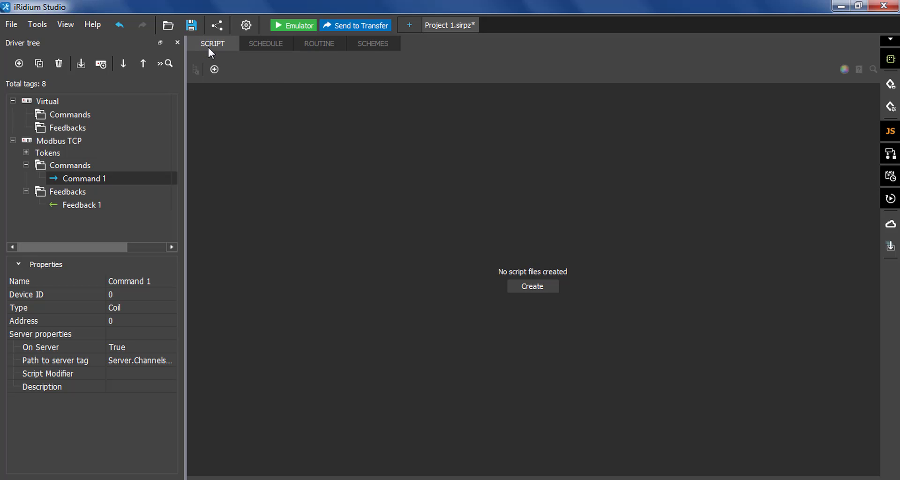
{"action": "left_click", "coordinate": [214, 70]}
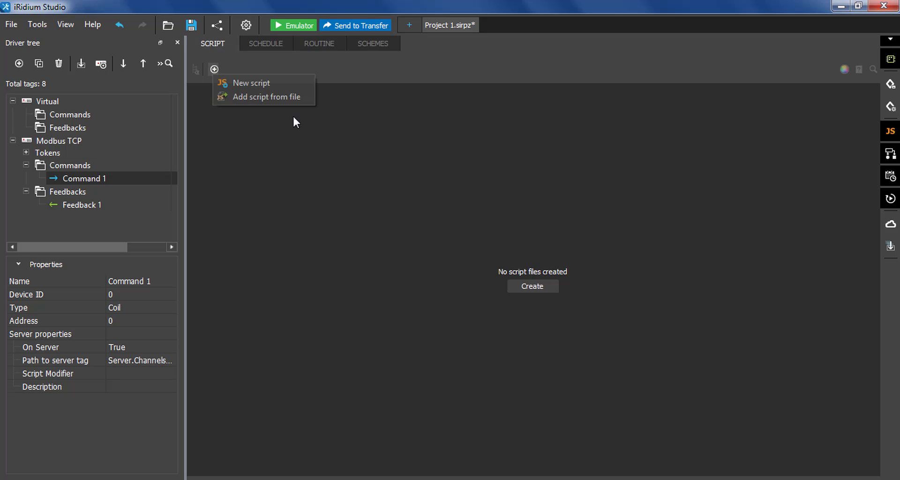
{"action": "left_click", "coordinate": [280, 81]}
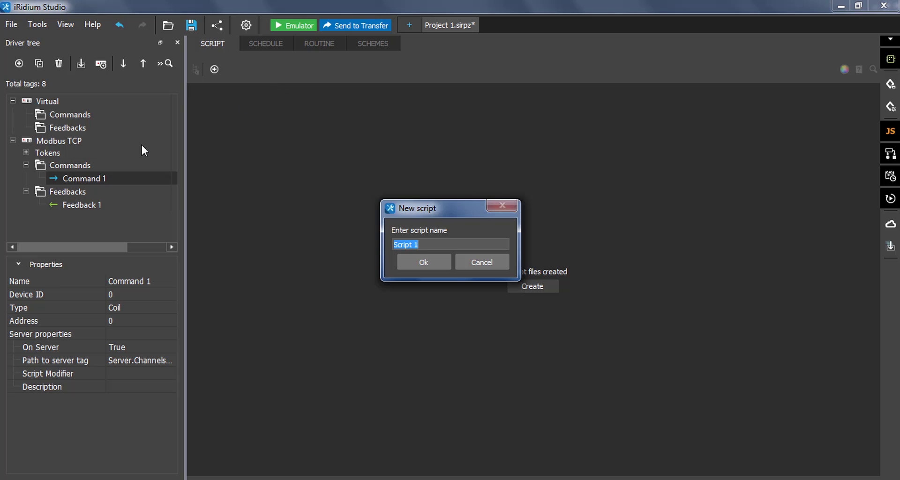
{"action": "left_click", "coordinate": [406, 263]}
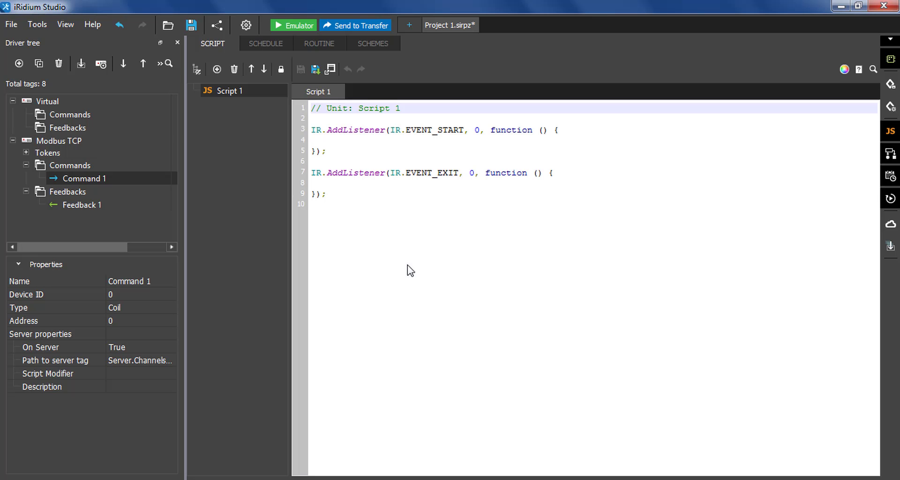
{"action": "left_click_drag", "start_coordinate": [104, 179], "coordinate": [348, 153]}
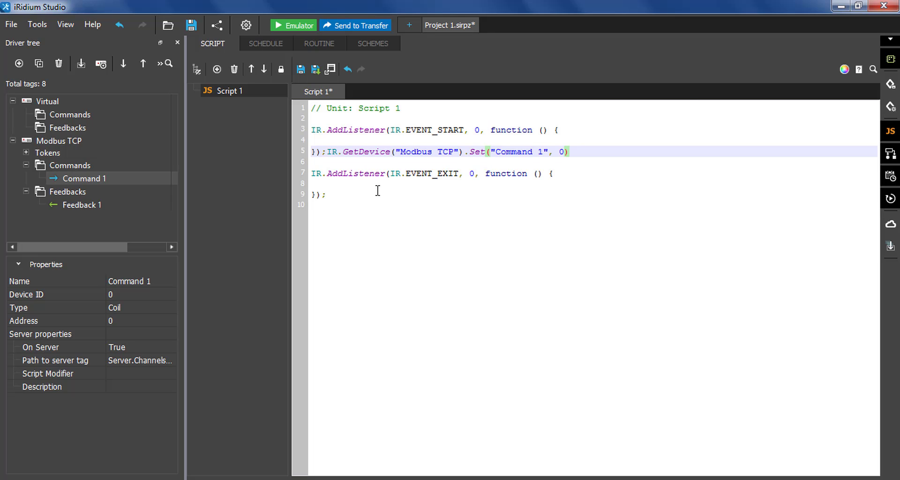
Open the project tokens and system tokens panels, and dock the system tokens in a separate column beside the project tokens
{"action": "left_click", "coordinate": [895, 104]}
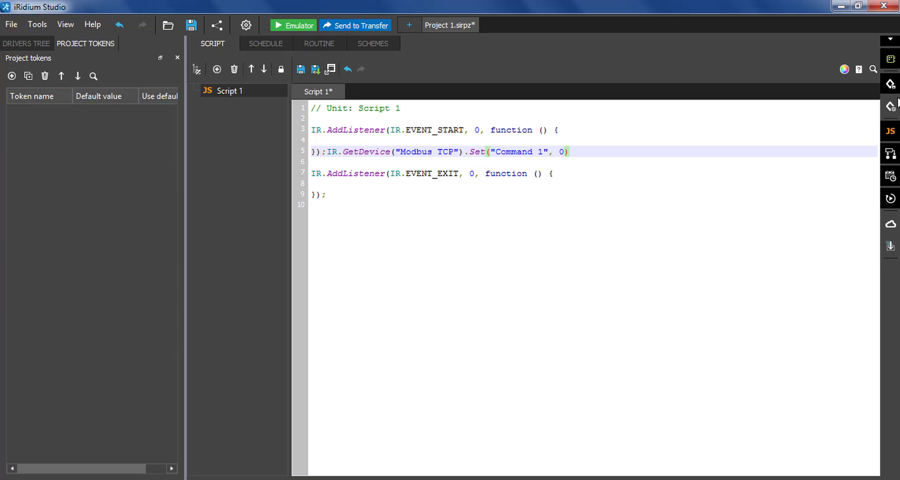
{"action": "left_click", "coordinate": [895, 106]}
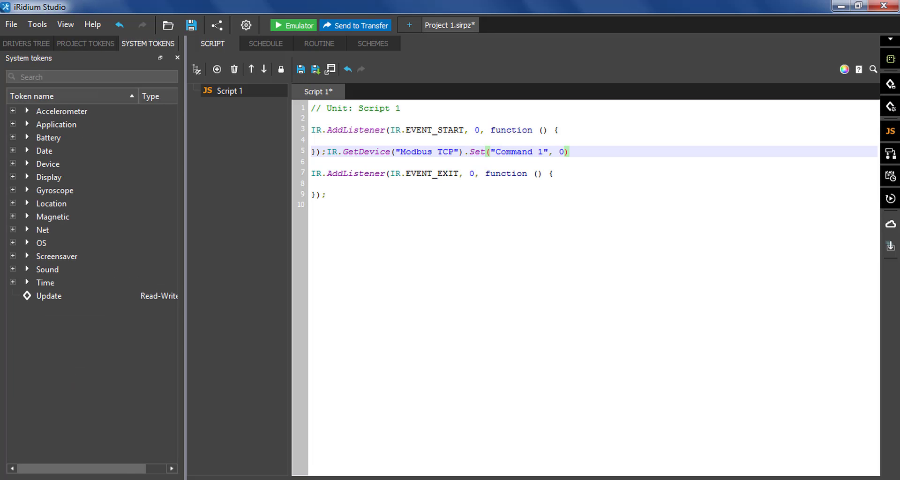
{"action": "left_click", "coordinate": [95, 44]}
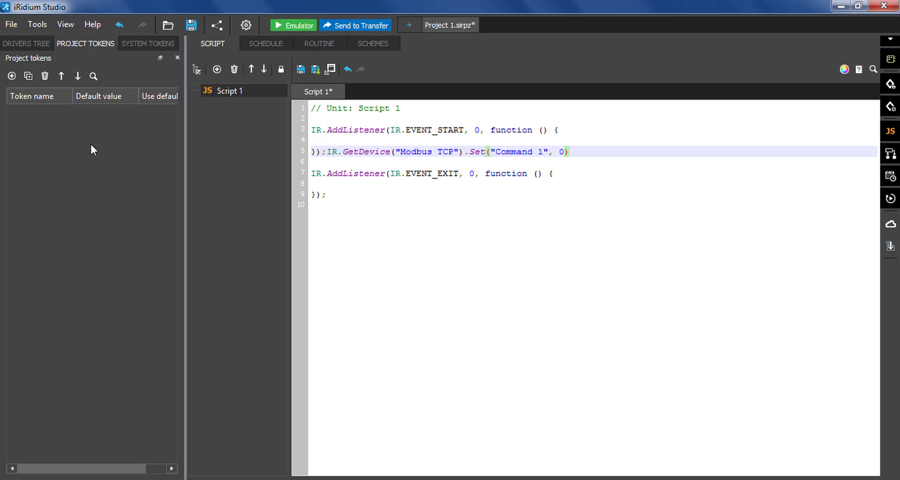
{"action": "left_click", "coordinate": [129, 41]}
{"action": "left_click_drag", "start_coordinate": [52, 61], "coordinate": [211, 50]}
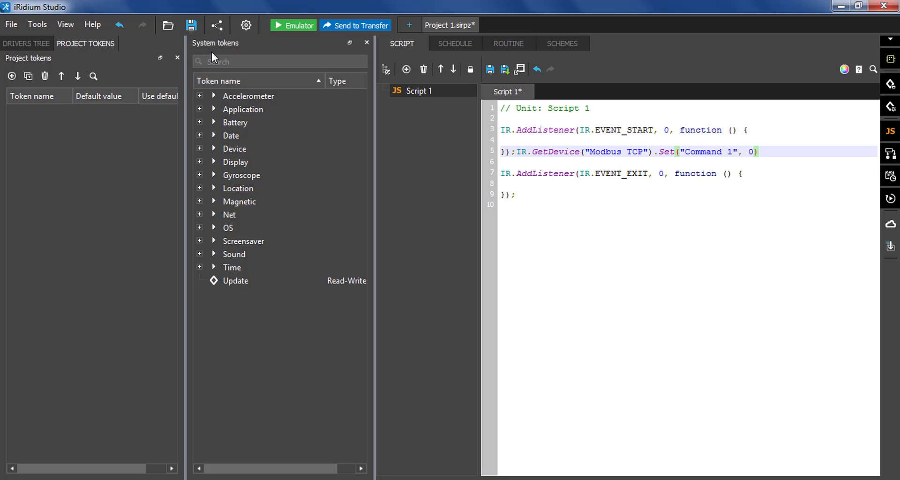
Dock the Schedule editor above the system tokens and close it
{"action": "left_click", "coordinate": [449, 45]}
{"action": "left_click_drag", "start_coordinate": [395, 58], "coordinate": [286, 61]}
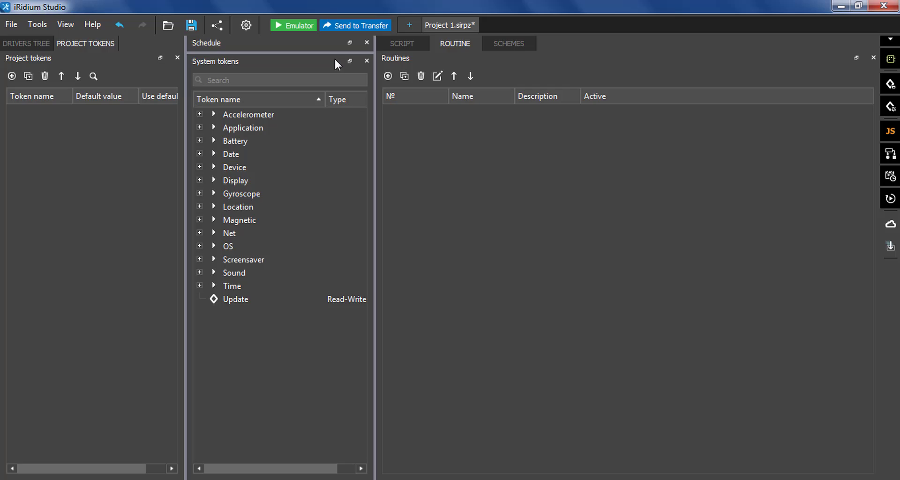
{"action": "left_click", "coordinate": [366, 42]}
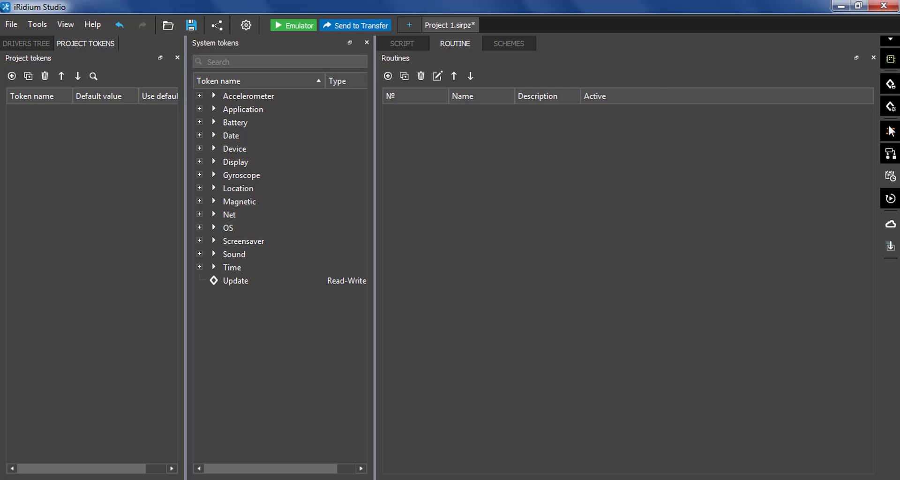
Open the ETS import data editor and close the system tokens panel
{"action": "left_click", "coordinate": [890, 246]}
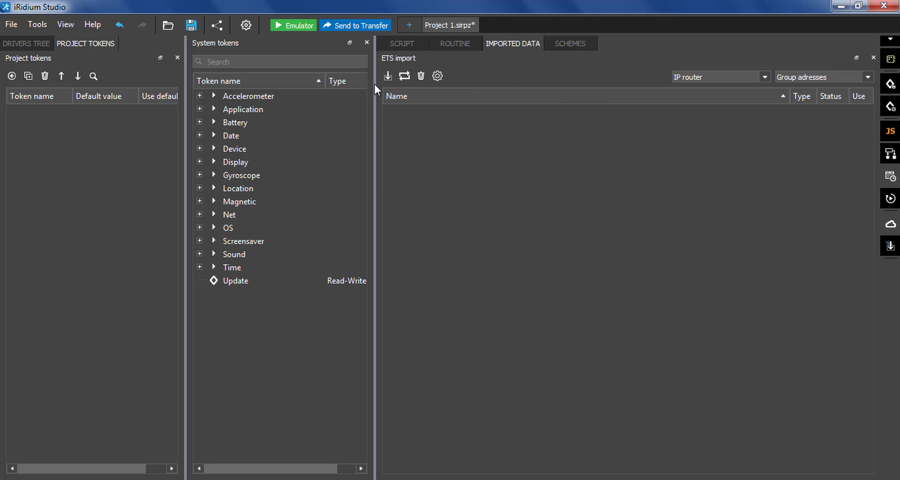
{"action": "left_click", "coordinate": [366, 43]}
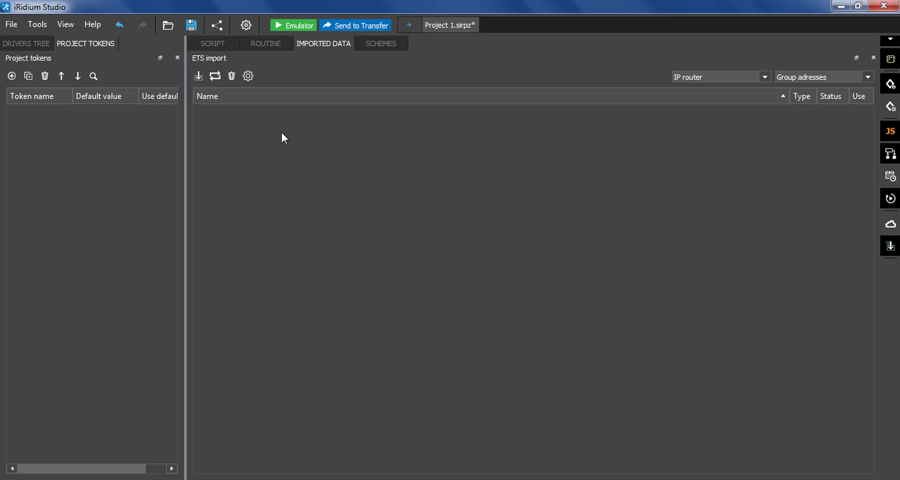
Return to the driver tree and look through the block libraries of the schemes editor
{"action": "left_click", "coordinate": [42, 42]}
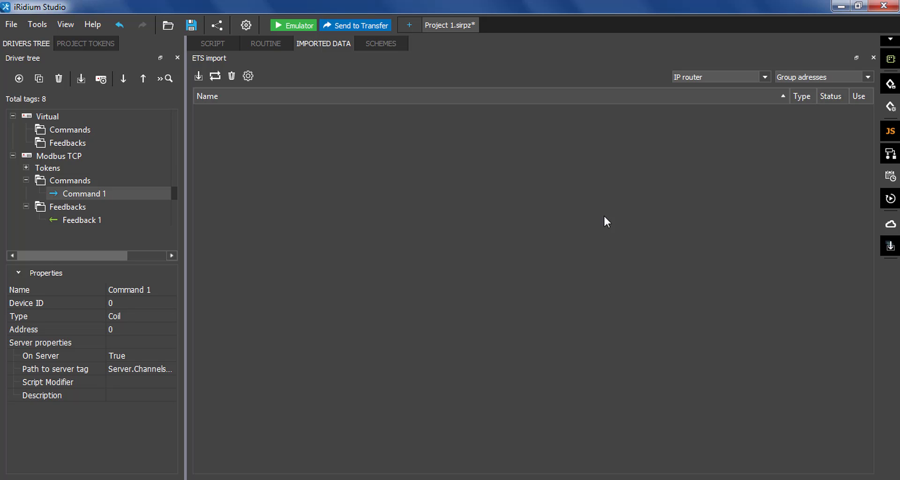
{"action": "left_click", "coordinate": [361, 42]}
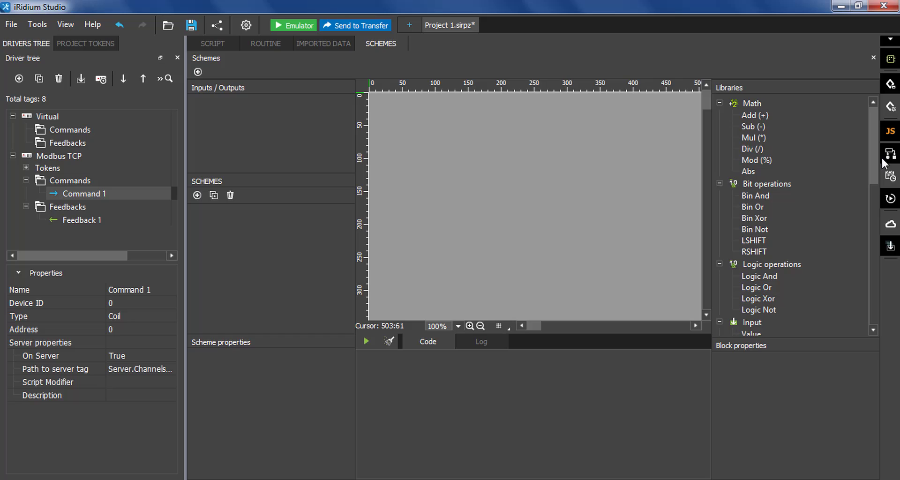
{"action": "left_click_drag", "start_coordinate": [876, 160], "coordinate": [873, 200]}
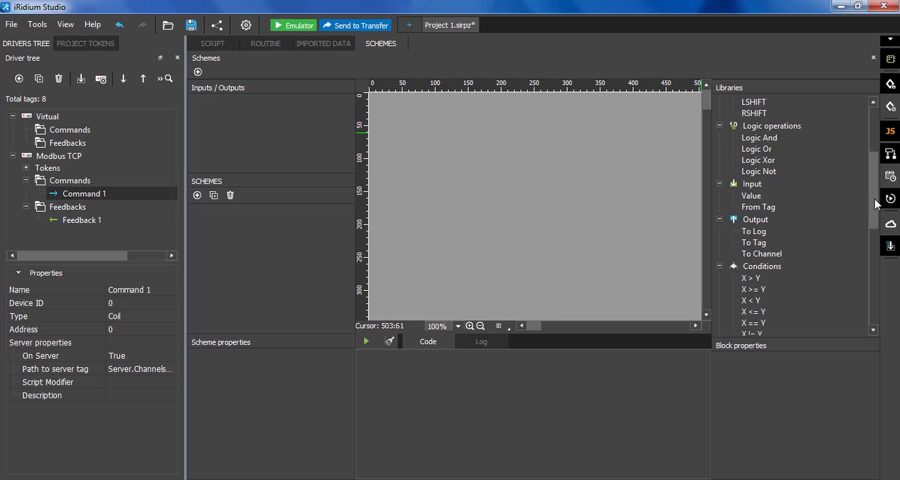
{"action": "left_click_drag", "start_coordinate": [875, 202], "coordinate": [875, 307]}
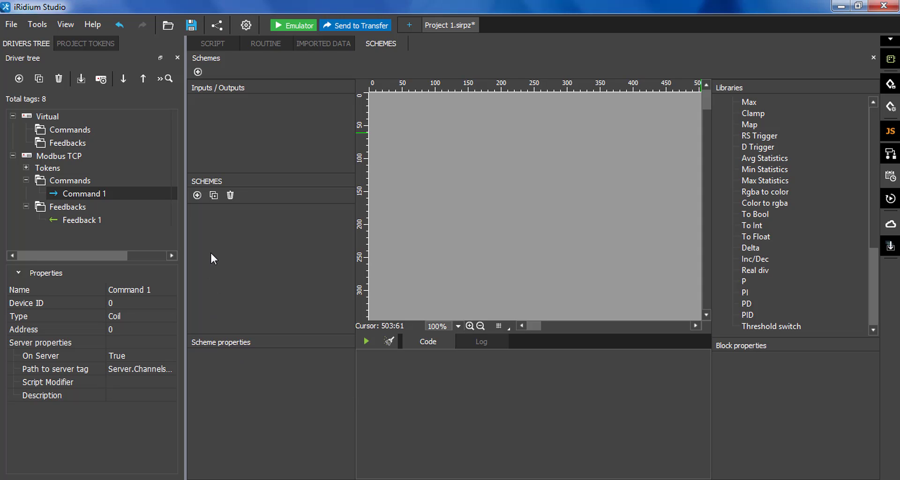
Add one command and one feedback to the Virtual driver
{"action": "left_click", "coordinate": [67, 128]}
{"action": "left_click", "coordinate": [19, 78]}
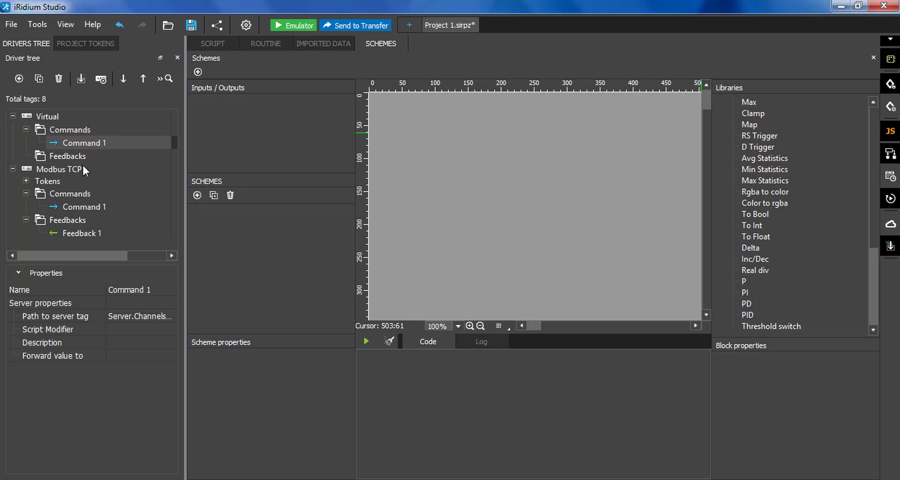
{"action": "left_click", "coordinate": [88, 158]}
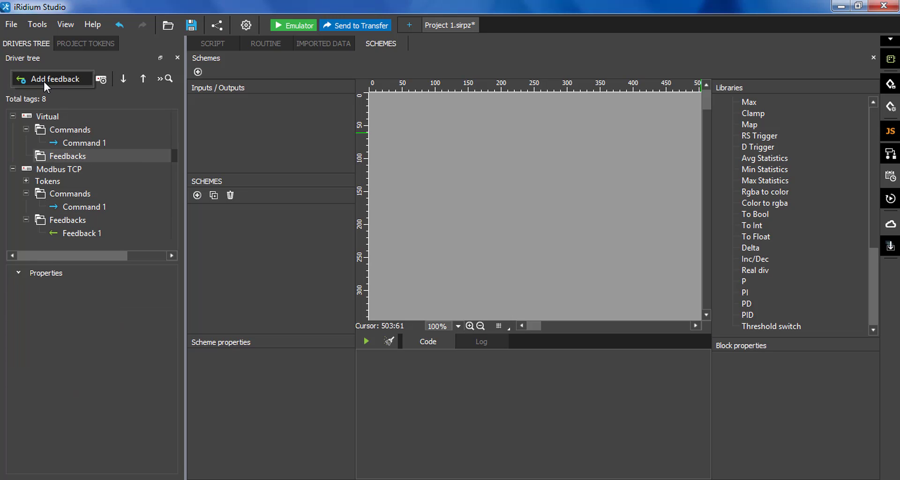
{"action": "left_click", "coordinate": [19, 78]}
Widen the driver tree and set the Virtual Command 1's Forward value to property to the Virtual driver's Feedback 1 through token selection
{"action": "left_click", "coordinate": [94, 143]}
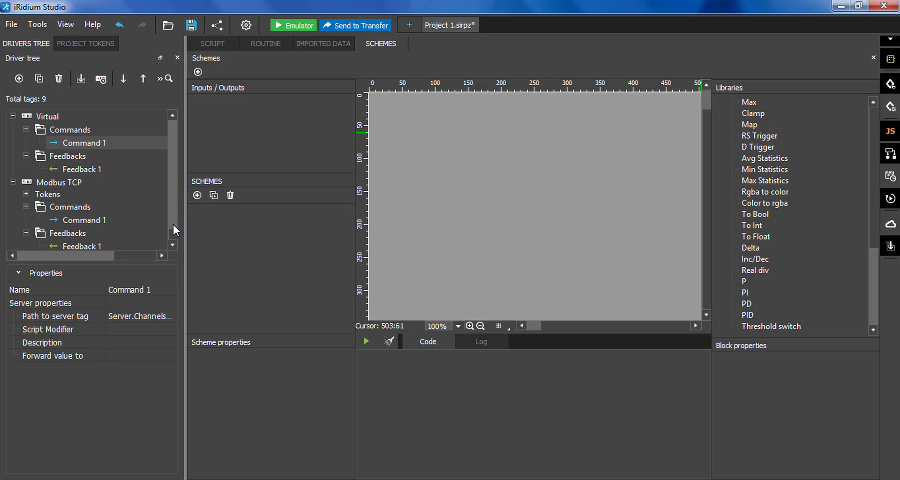
{"action": "left_click_drag", "start_coordinate": [186, 171], "coordinate": [377, 202]}
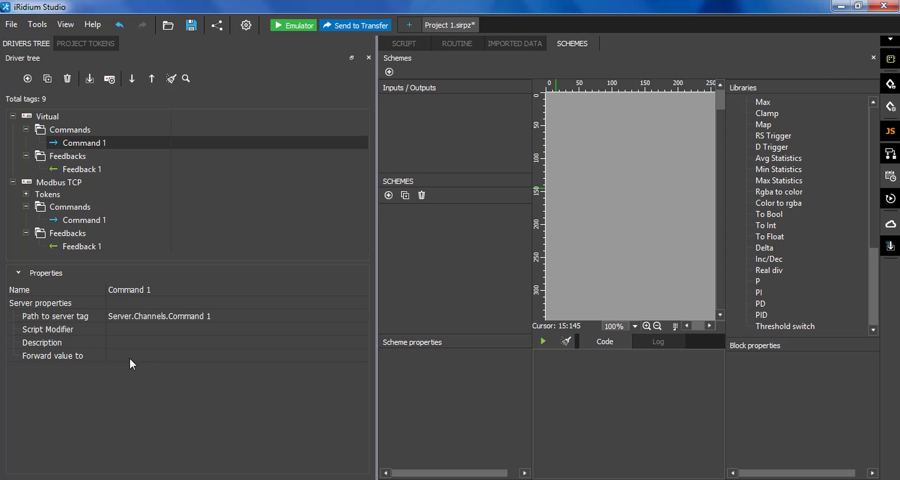
{"action": "left_click", "coordinate": [147, 359]}
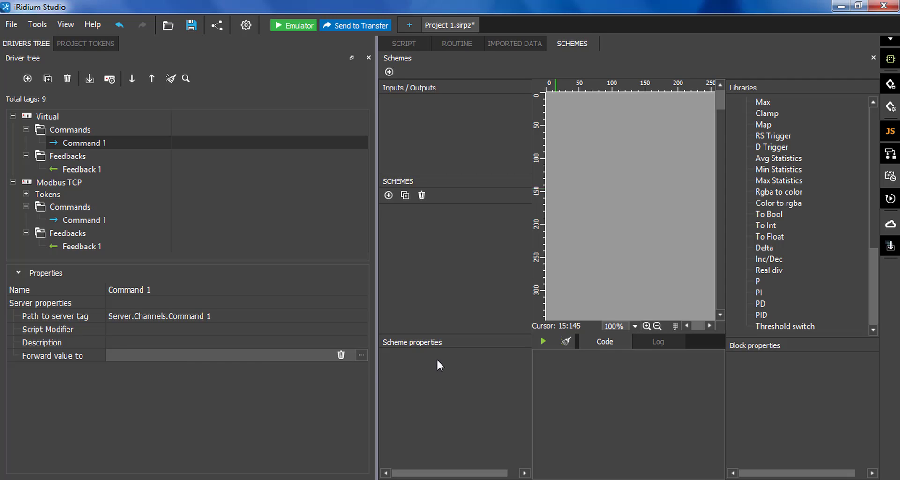
{"action": "left_click", "coordinate": [361, 355]}
{"action": "double_click", "coordinate": [407, 75]}
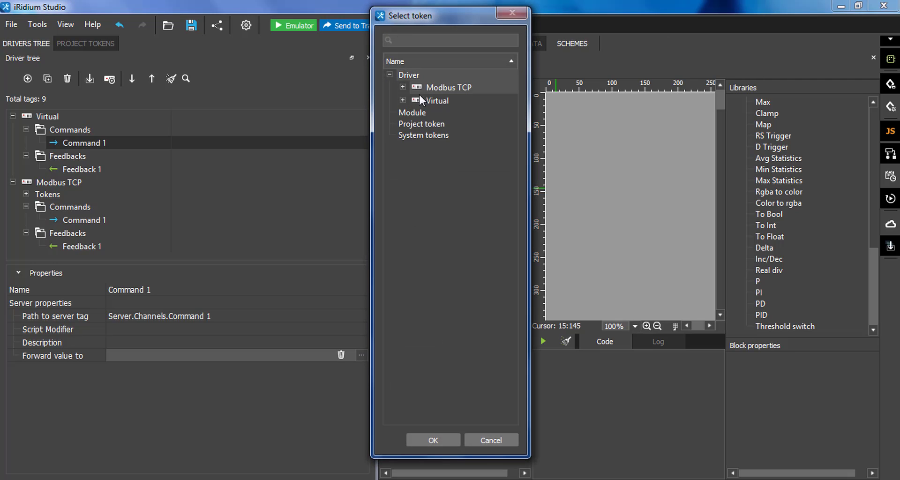
{"action": "double_click", "coordinate": [431, 99]}
{"action": "double_click", "coordinate": [439, 129]}
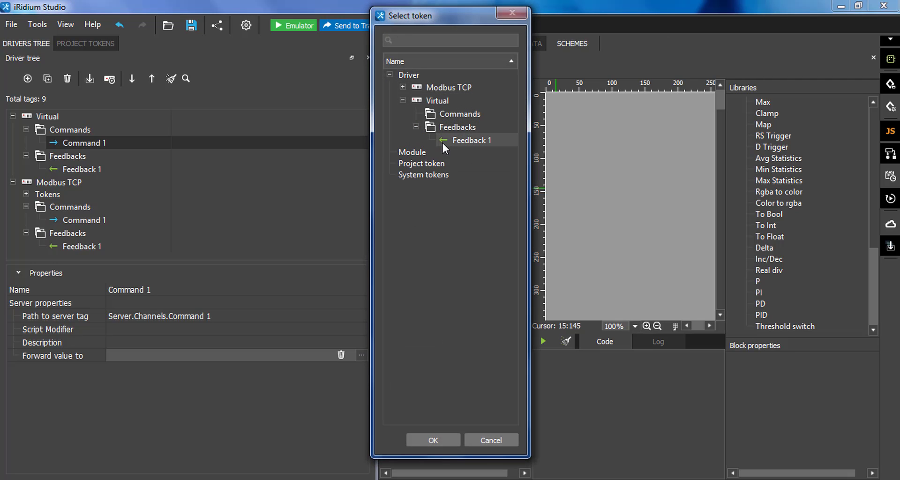
{"action": "left_click", "coordinate": [448, 435]}
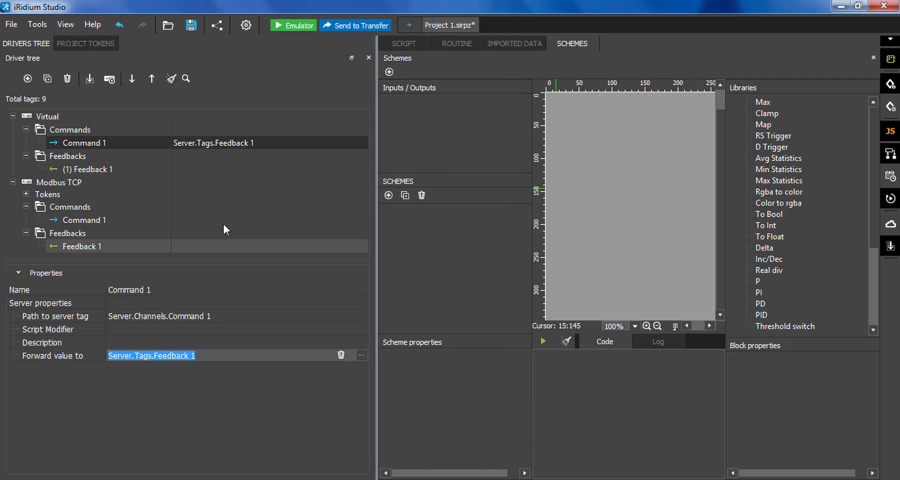
Clear the Virtual Command 1's Forward value to property and link Feedback 1 to the command directly in the driver tree
{"action": "left_click", "coordinate": [341, 356]}
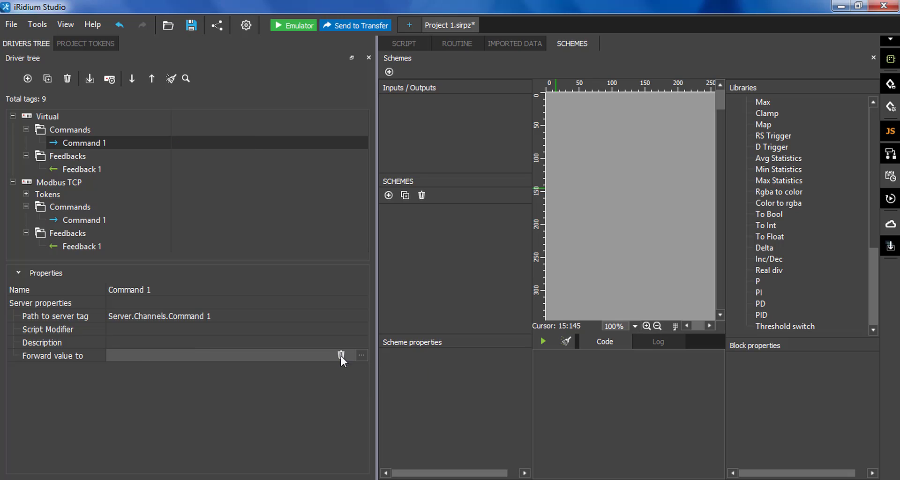
{"action": "left_click", "coordinate": [76, 170]}
{"action": "left_click_drag", "start_coordinate": [91, 168], "coordinate": [200, 140]}
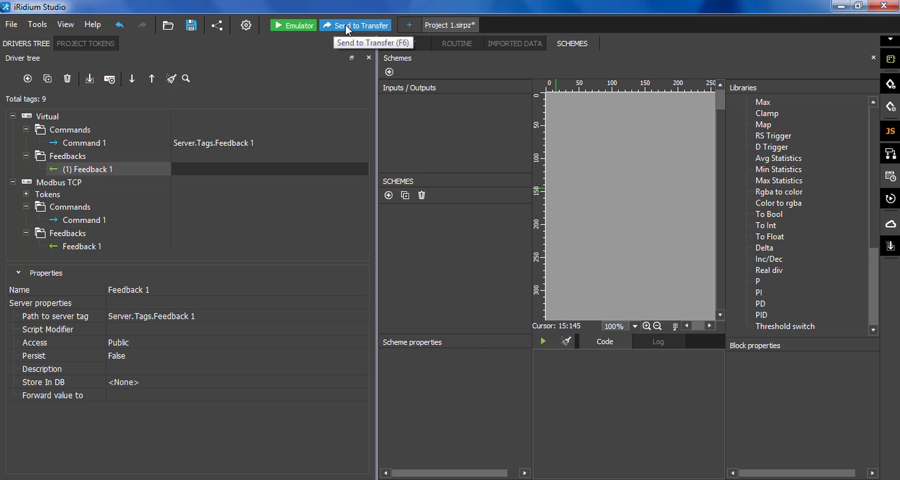
Launch the project in the emulator and save it when asked
{"action": "left_click", "coordinate": [300, 26]}
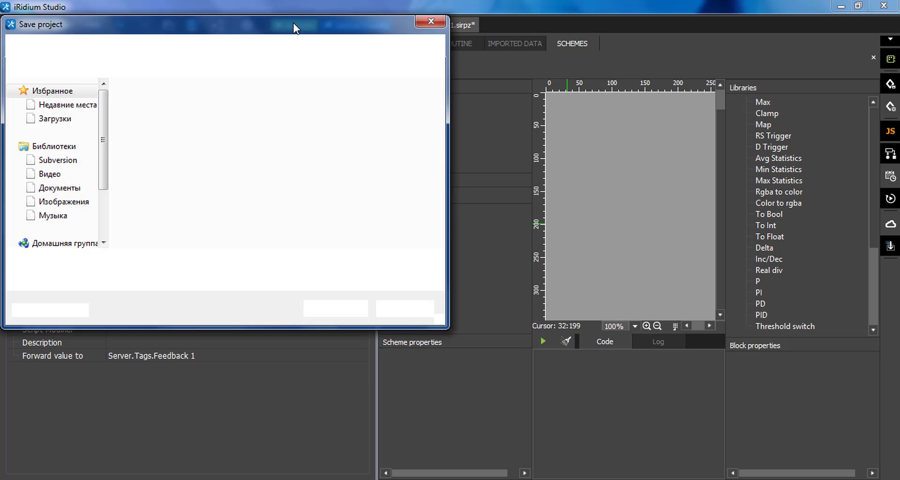
{"action": "left_click", "coordinate": [339, 312]}
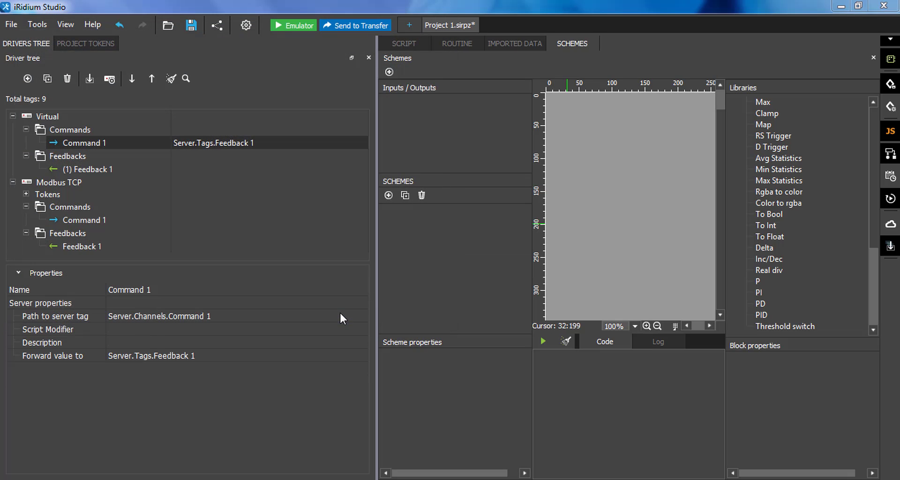